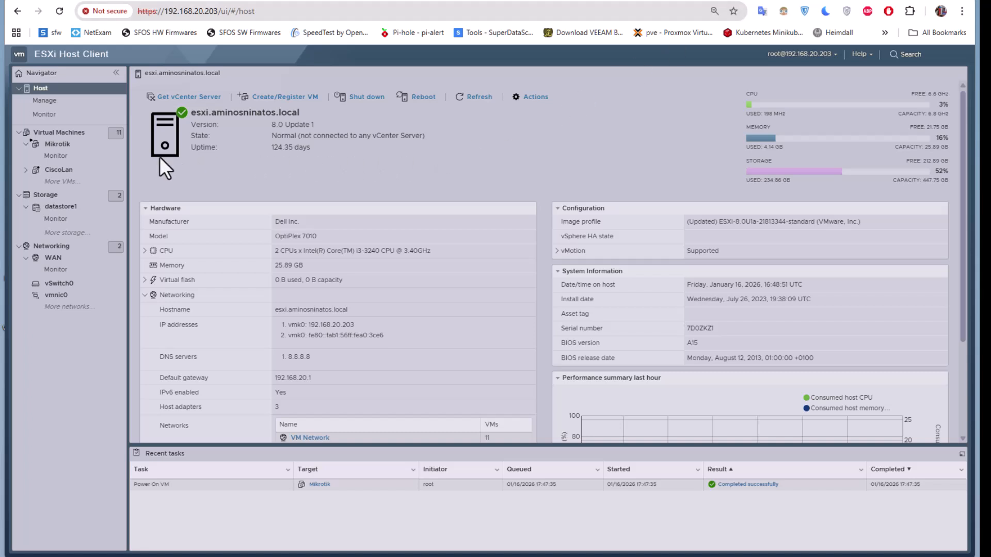
Open the console of the Mikrotik virtual machine and log in as admin with the account password
click(58, 132)
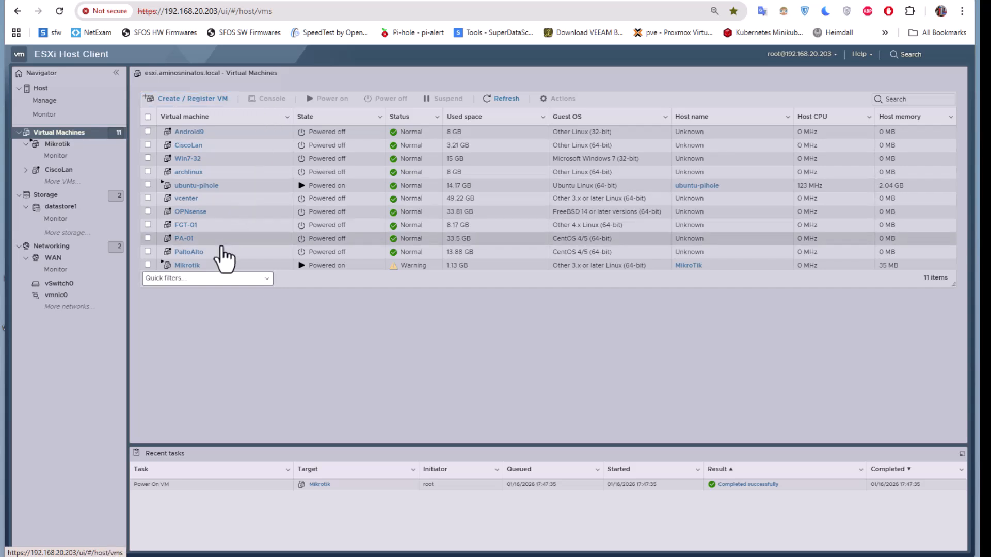
click(183, 265)
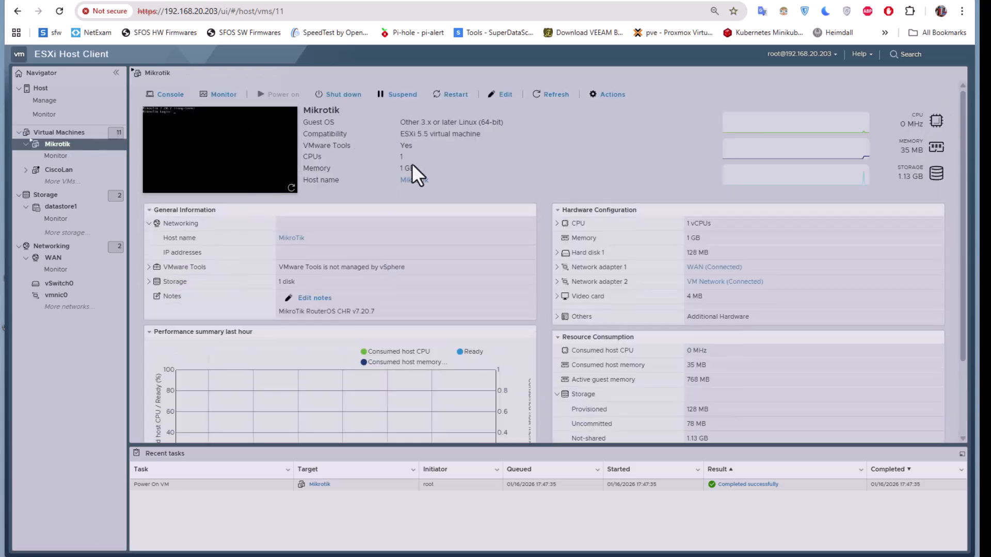
click(234, 173)
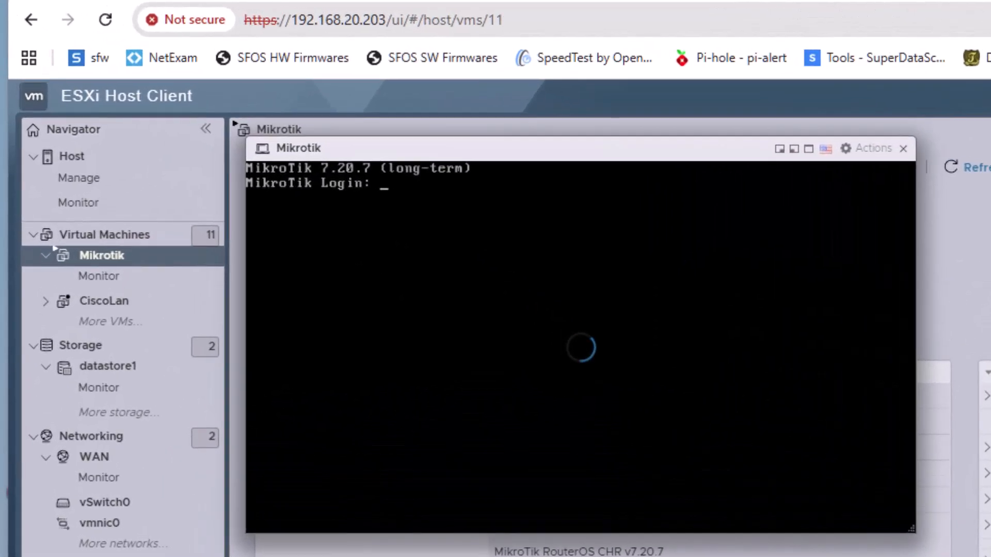
text(admin)
key(Return)
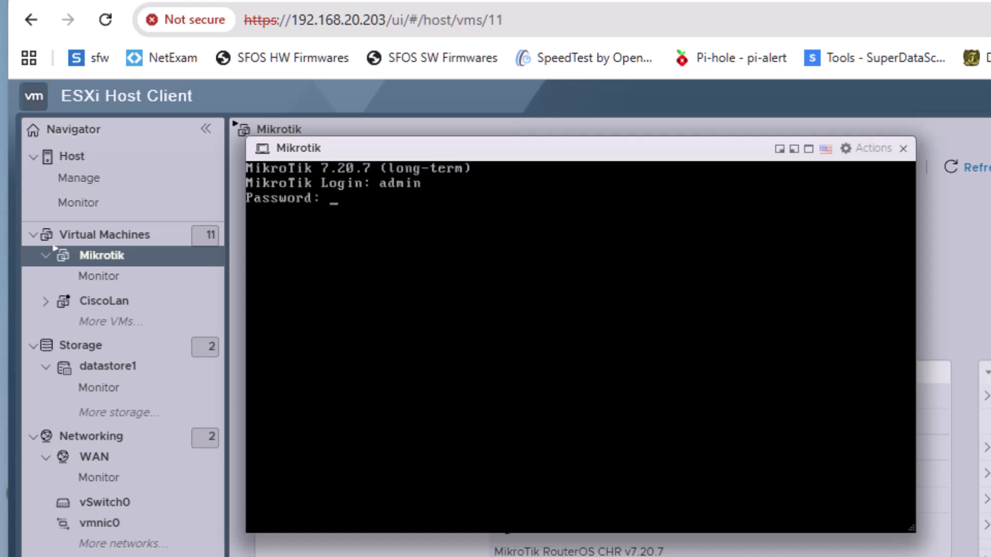
key(Return)
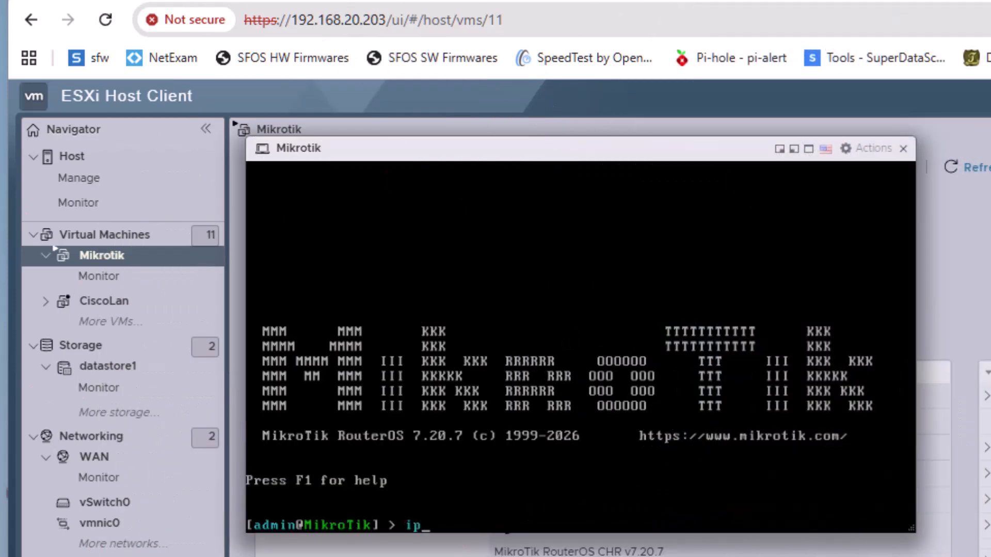
key(BackSpace)
key(BackSpace)
List the router's network interfaces with interface/print
text(interface/prin)
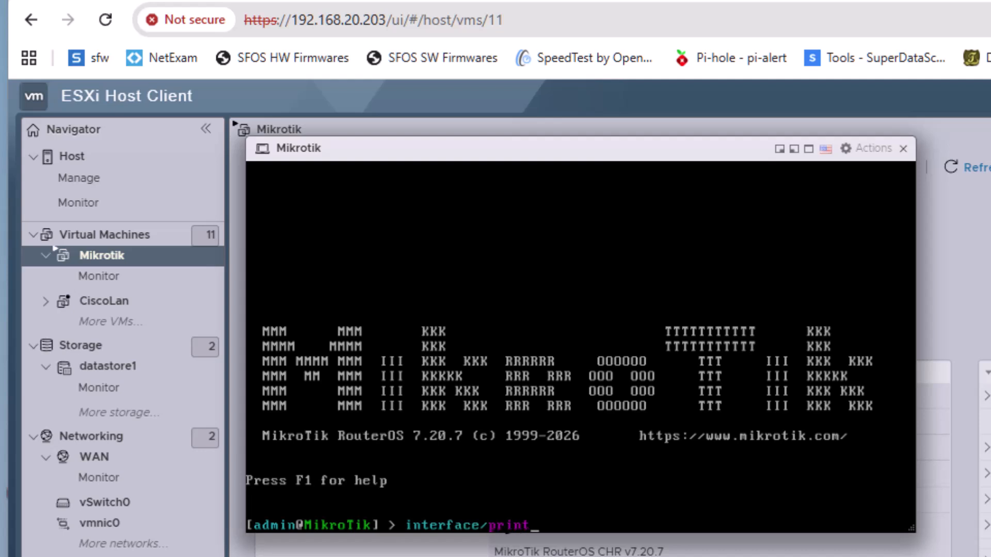
text(t)
key(Return)
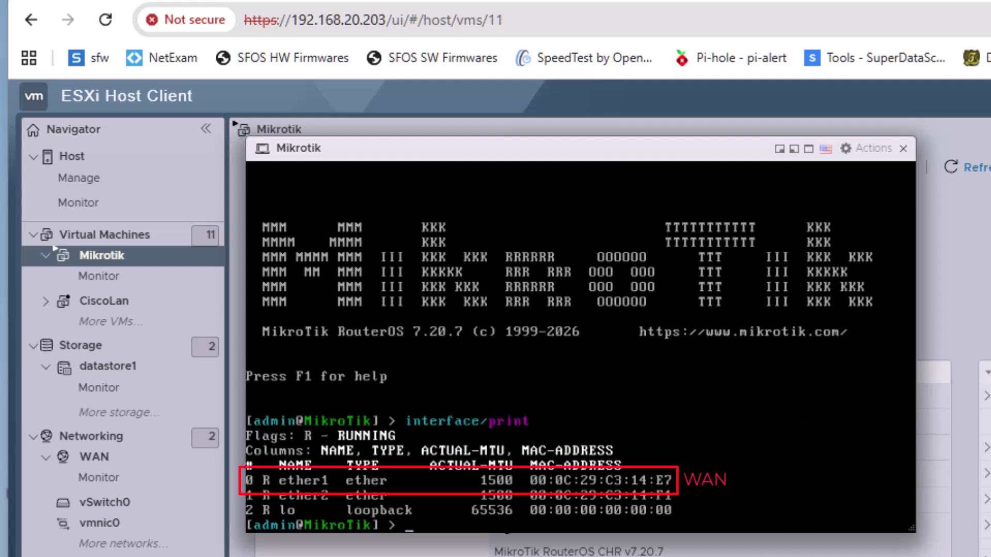
Leave the console and check Network Adapter 1's MAC address in the virtual machine's hardware settings
click(903, 149)
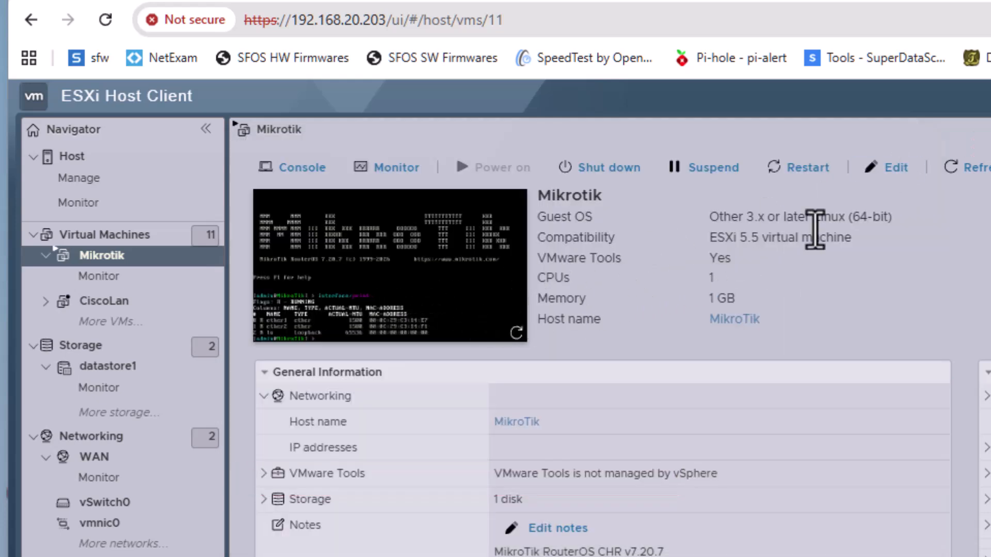
click(887, 166)
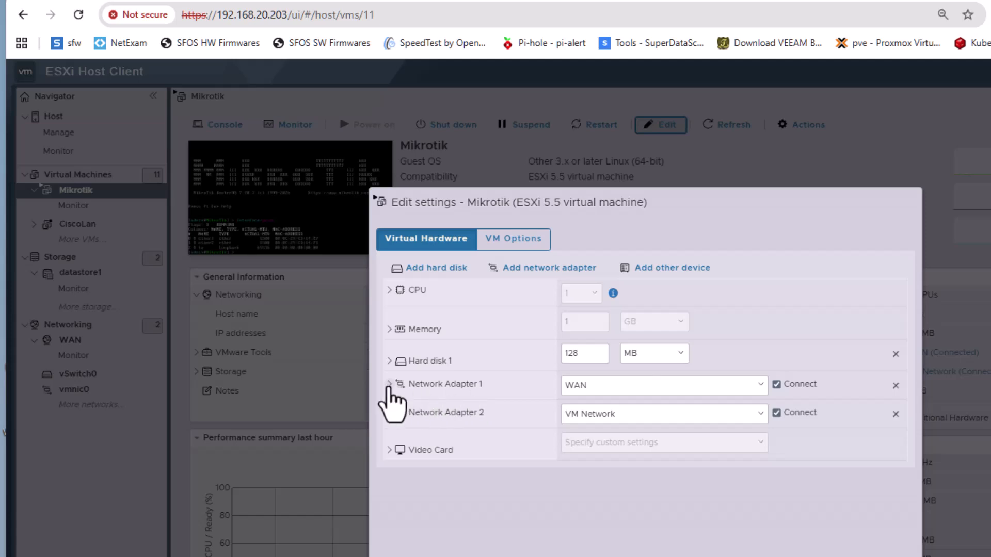
click(390, 386)
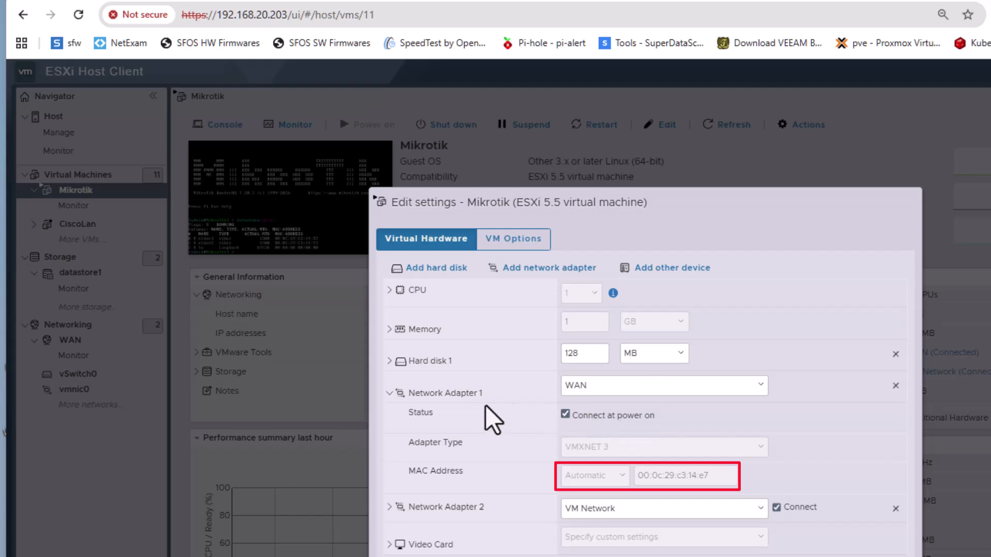
click(847, 556)
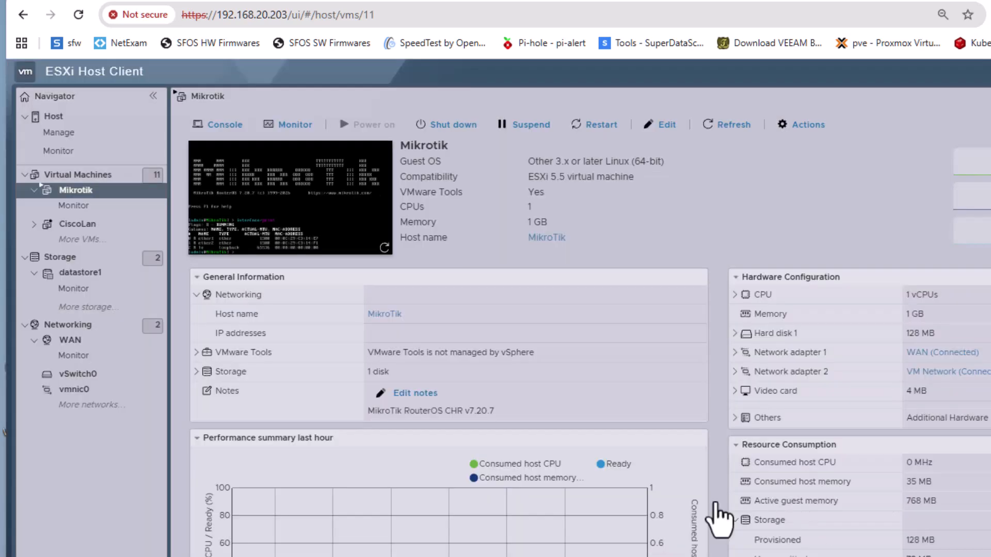
Recheck the ether2 entry in the console and compare it with Network Adapter 2's MAC address and network choices in the hardware settings
click(334, 247)
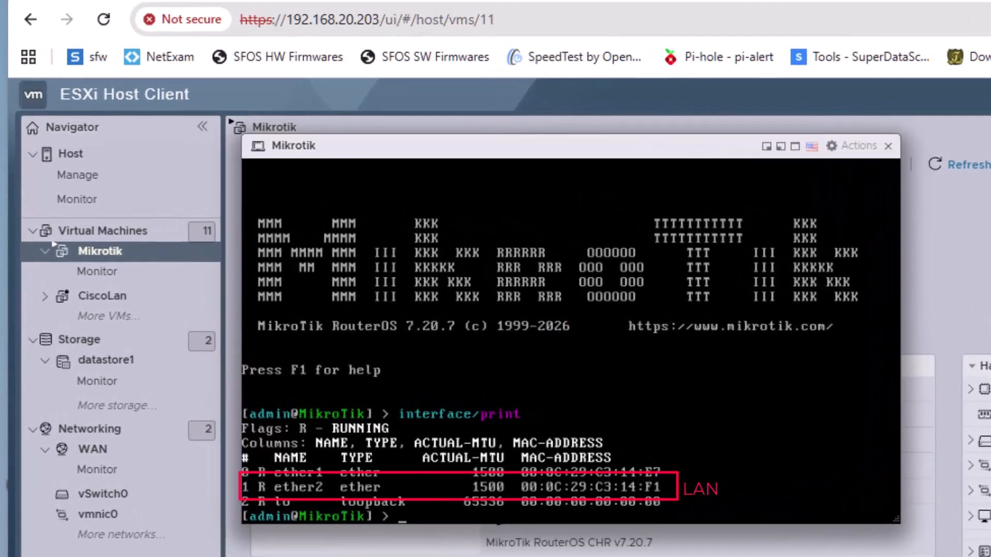
click(887, 147)
click(874, 163)
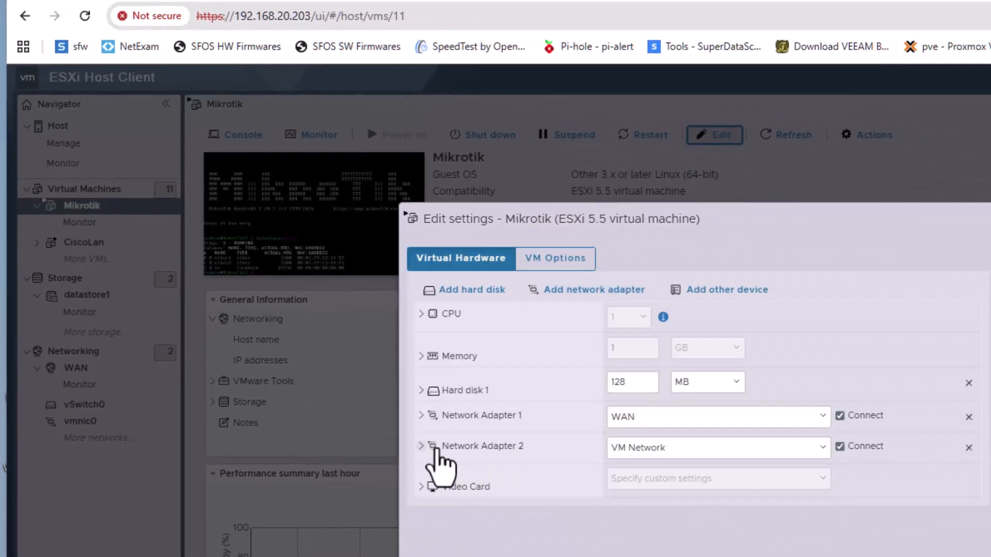
click(422, 448)
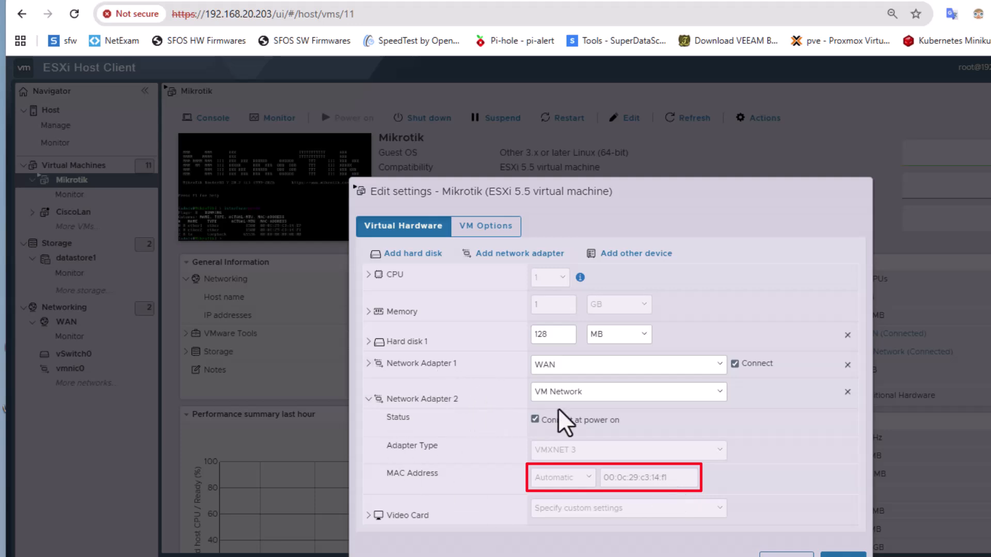
click(718, 394)
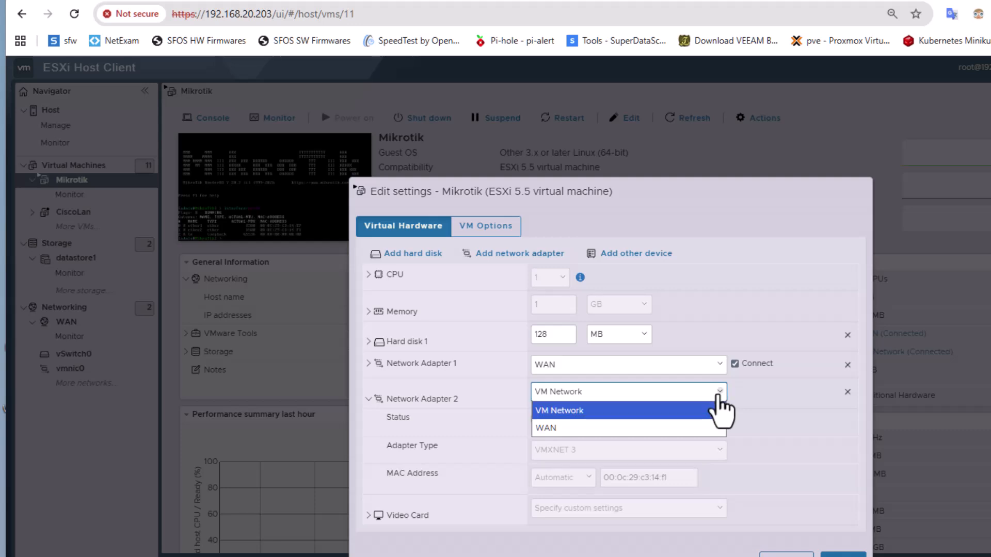
click(718, 394)
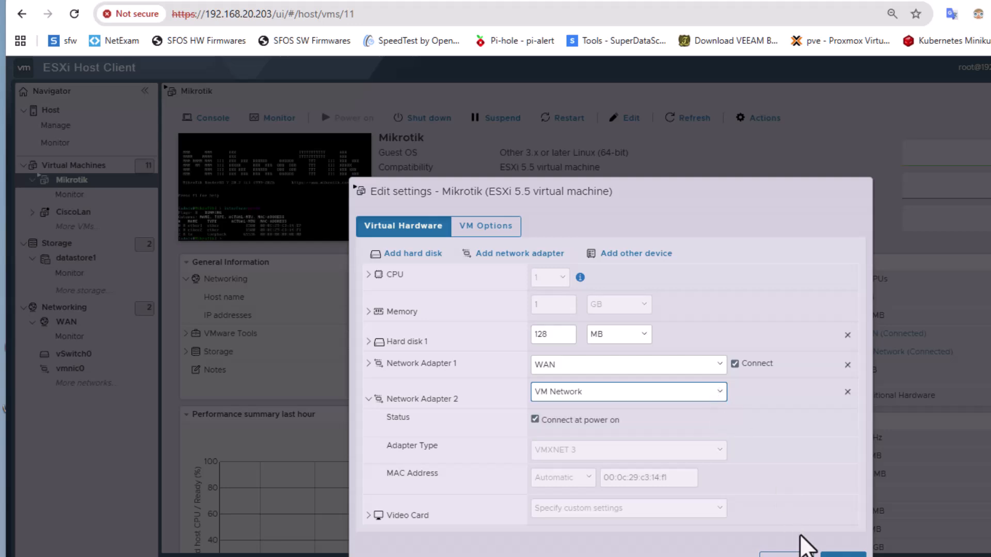
click(786, 555)
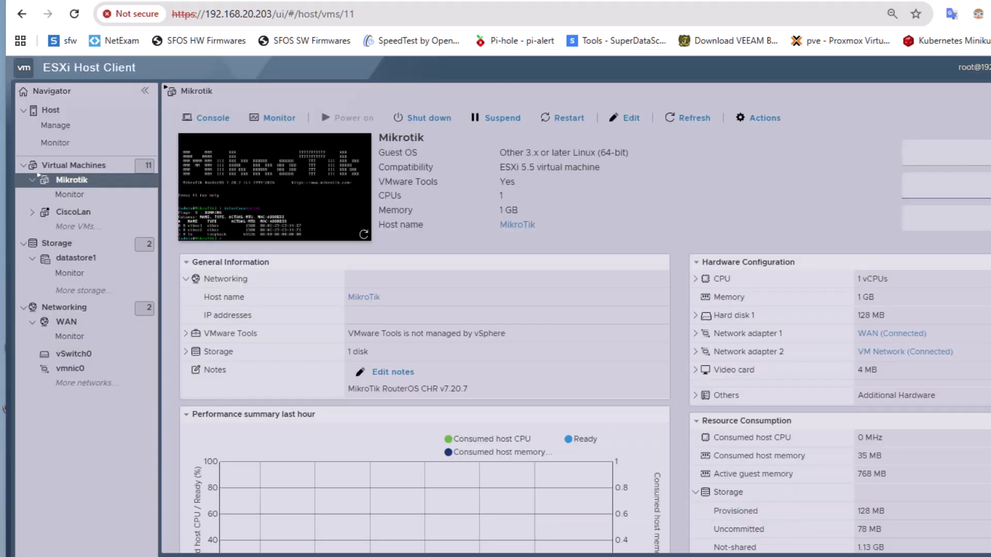
Reopen the Mikrotik console and assign the address 192.168.20.20/24 to interface ether2
click(343, 243)
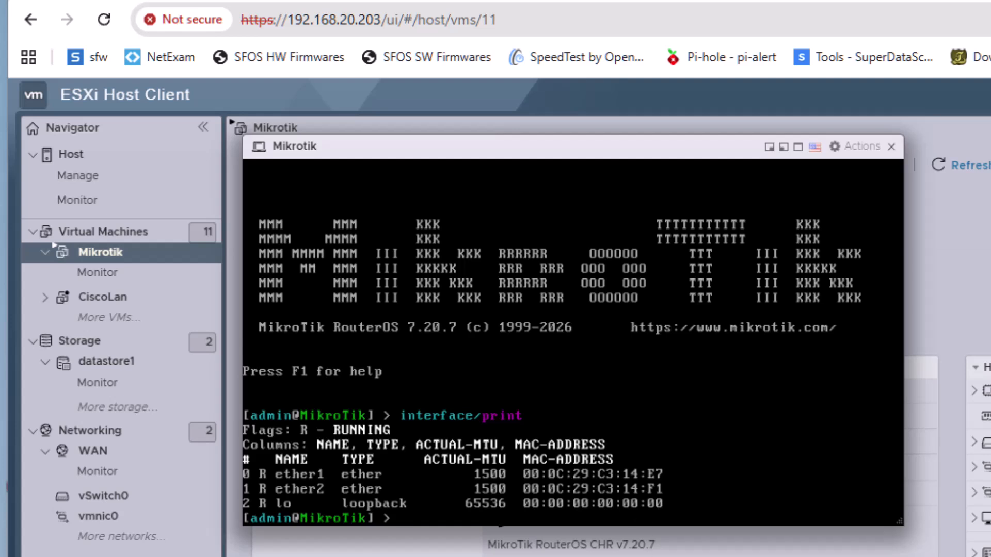
text(ip address/)
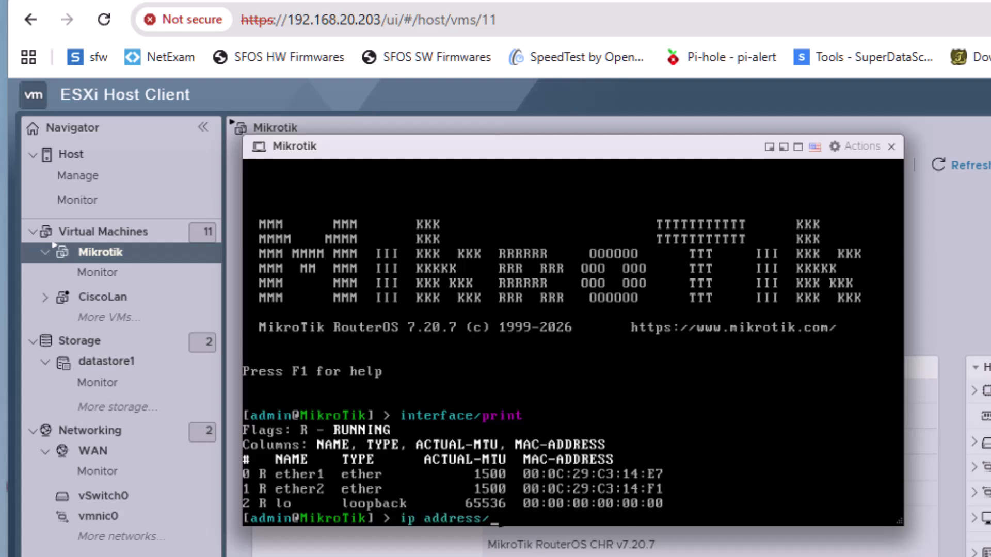
text(add address=)
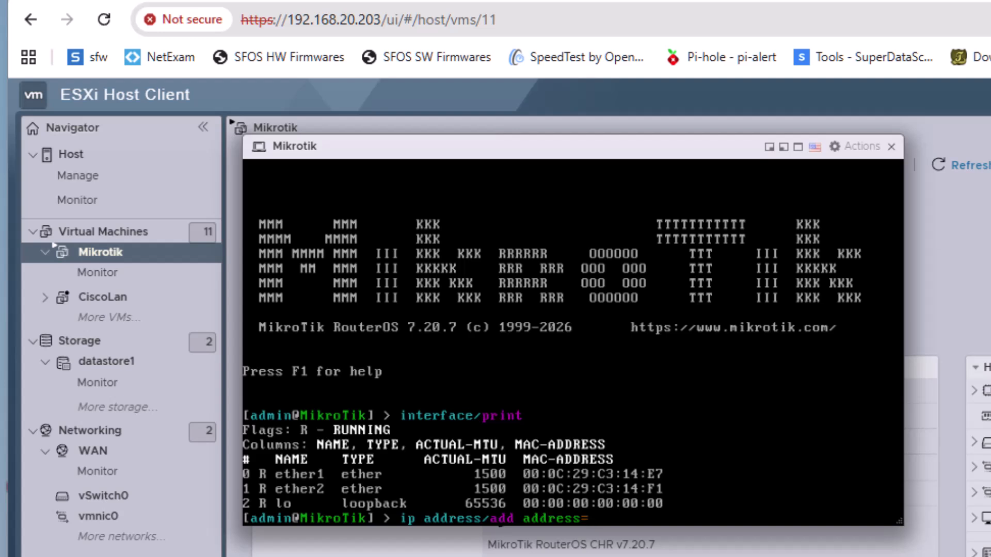
text(192.168.20)
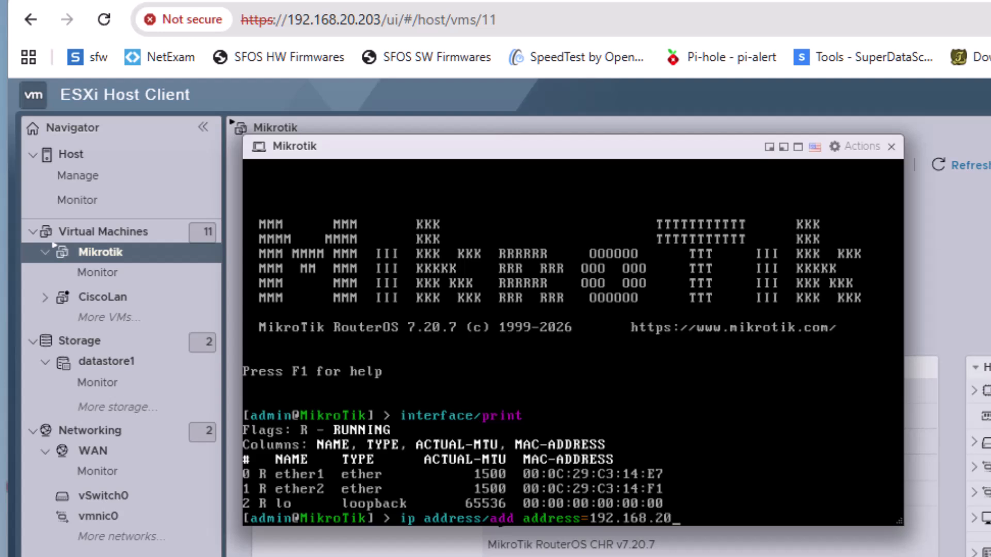
text(.20/24)
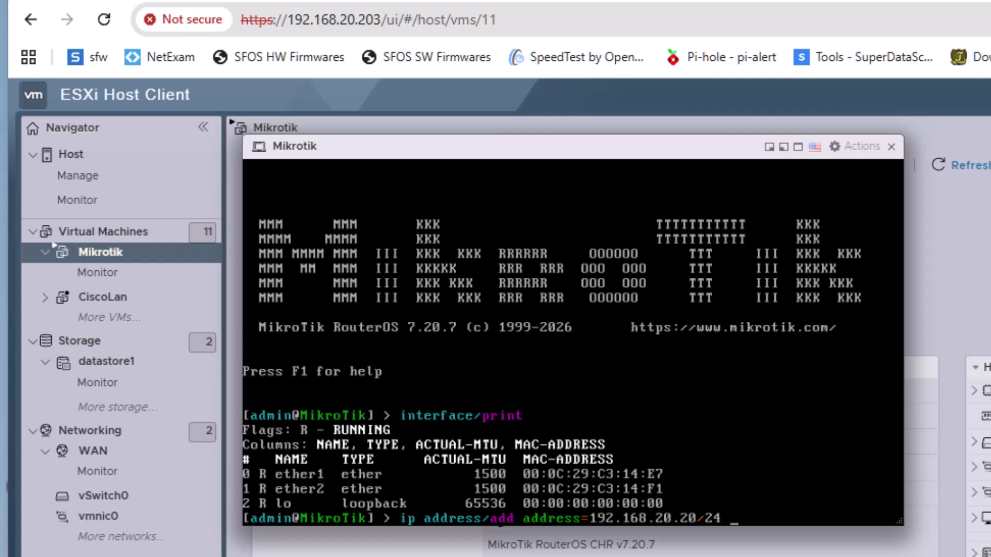
text(interface=)
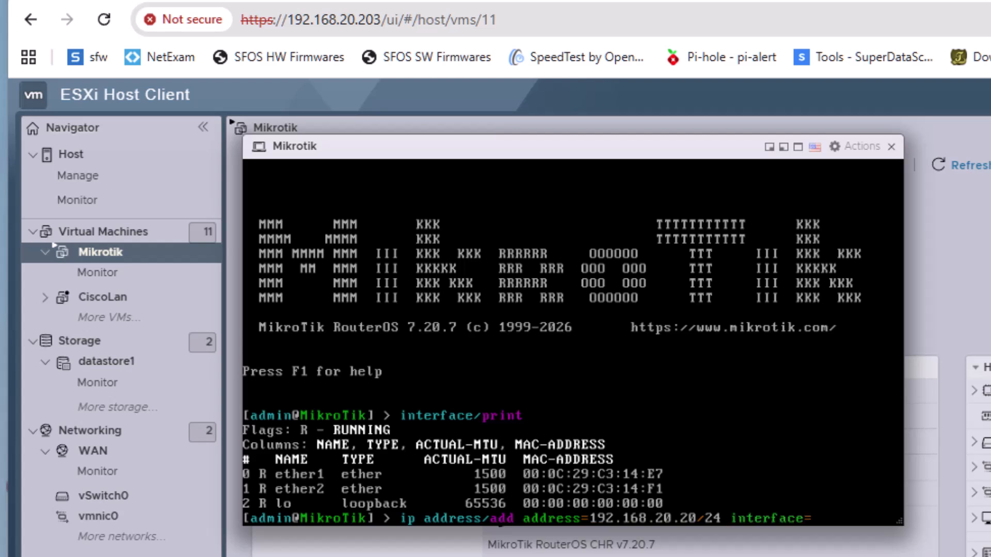
text(ether2)
key(Return)
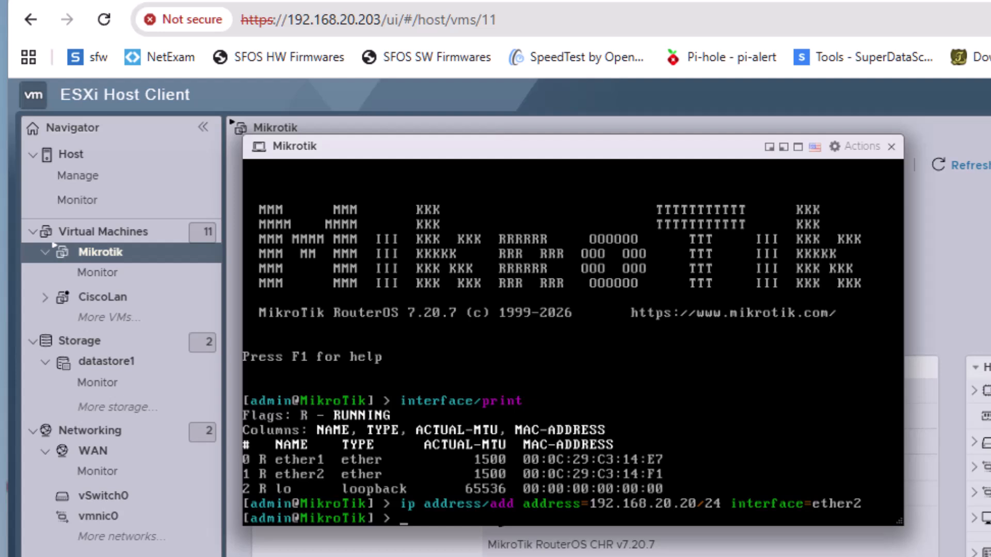
List the configured addresses in the console with ip address/print
text(ip address/print)
key(Return)
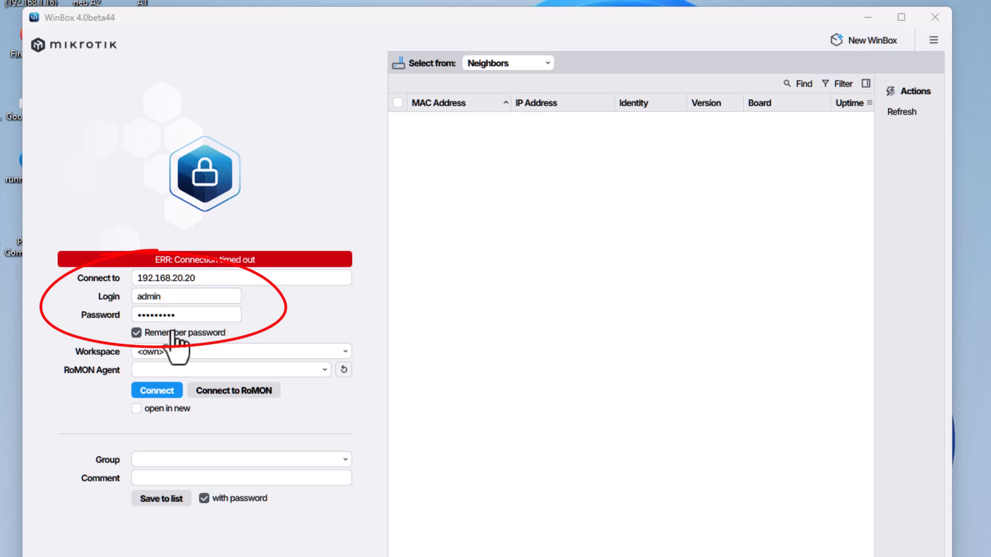
Switch to WinBox, connect to 192.168.20.20 as admin, and review the router's IP address list
click(158, 388)
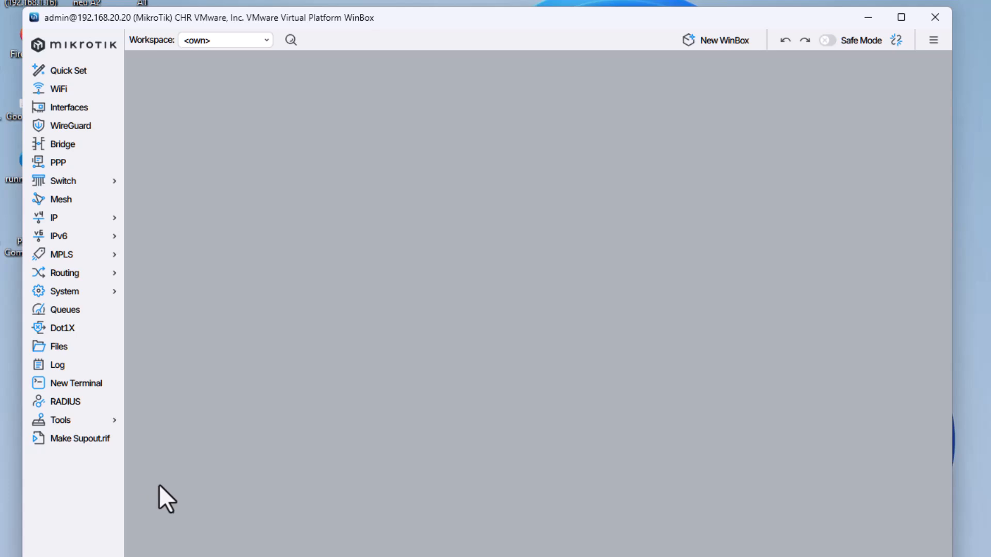
click(65, 217)
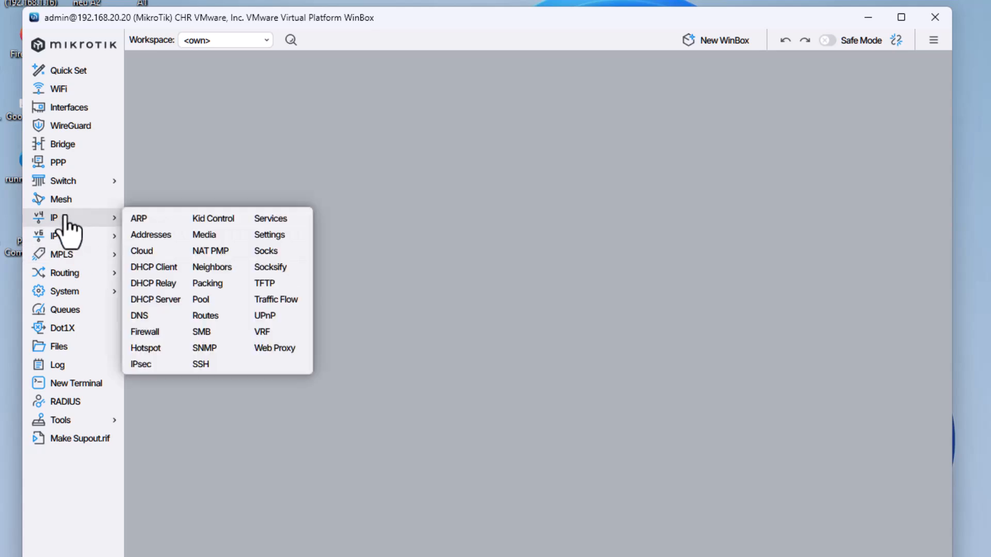
click(151, 235)
drag(491, 201, 391, 178)
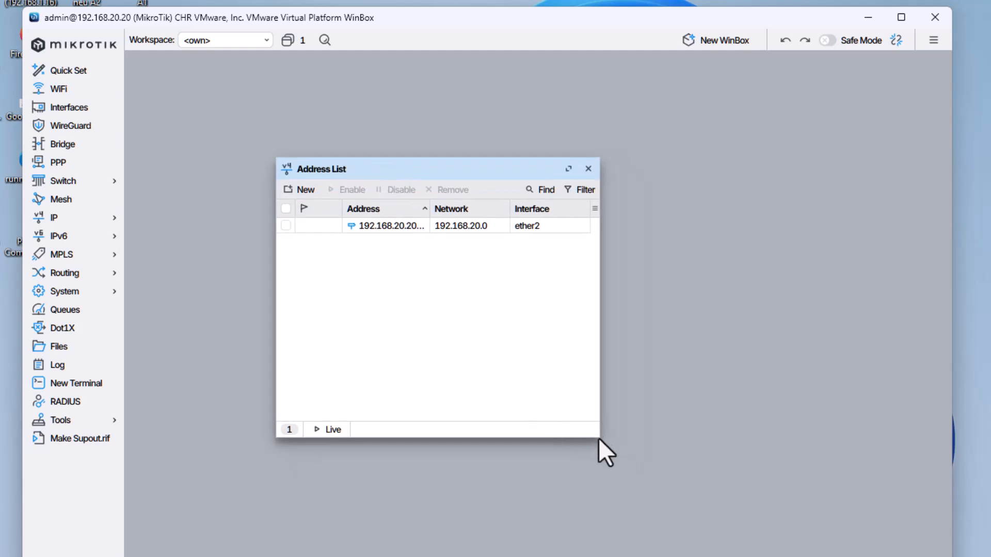
drag(598, 438, 810, 443)
drag(430, 212, 478, 212)
click(792, 168)
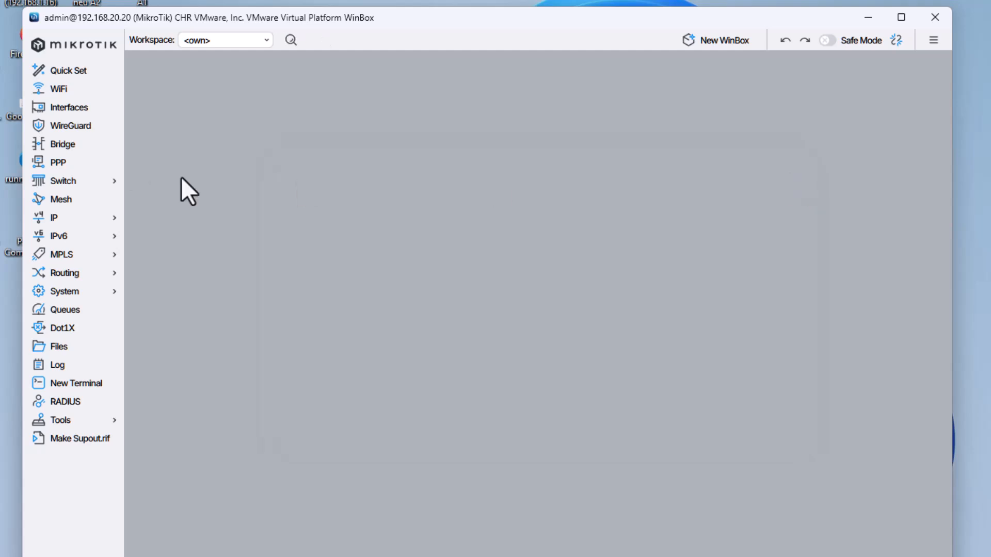
Open a maximized terminal in WinBox and list the configured addresses with ip address/print
click(75, 383)
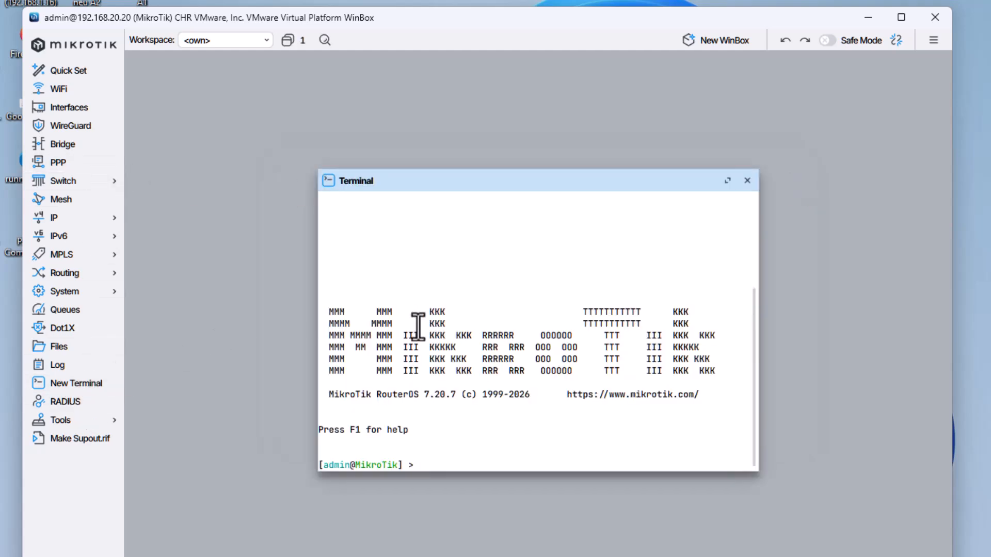
click(727, 181)
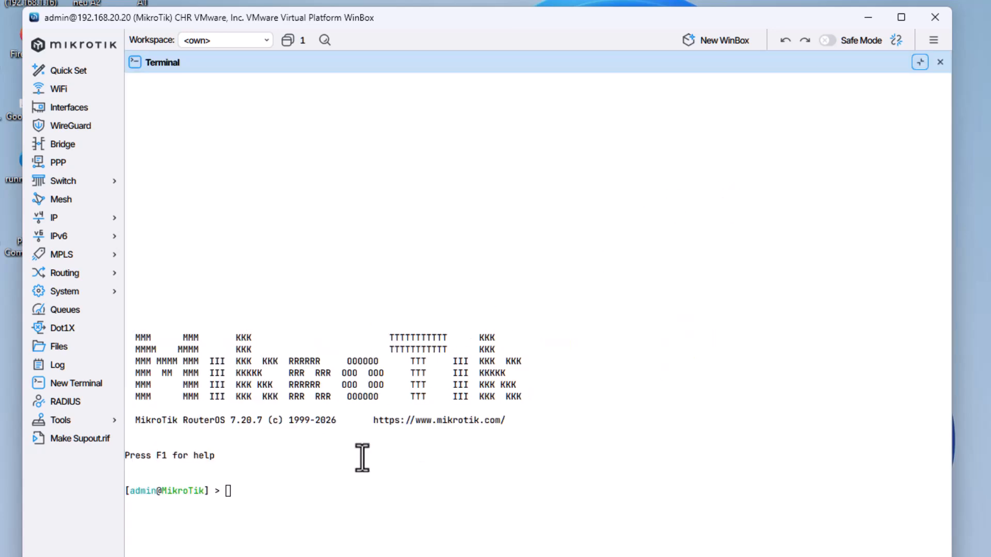
text(ip address/print)
key(Return)
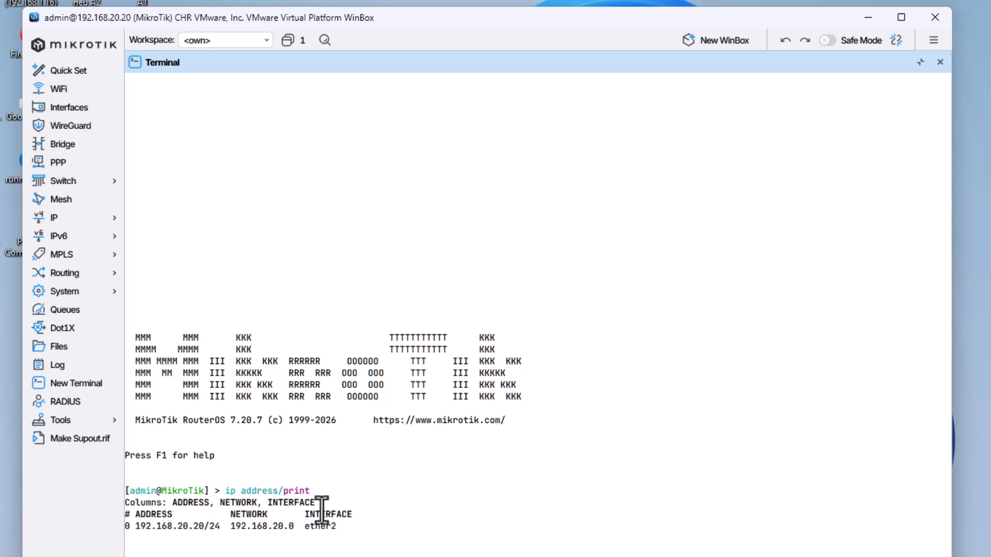
Ping 8.8.8.8 from the terminal to test internet access, and stop it after about a dozen requests
text(ping 8)
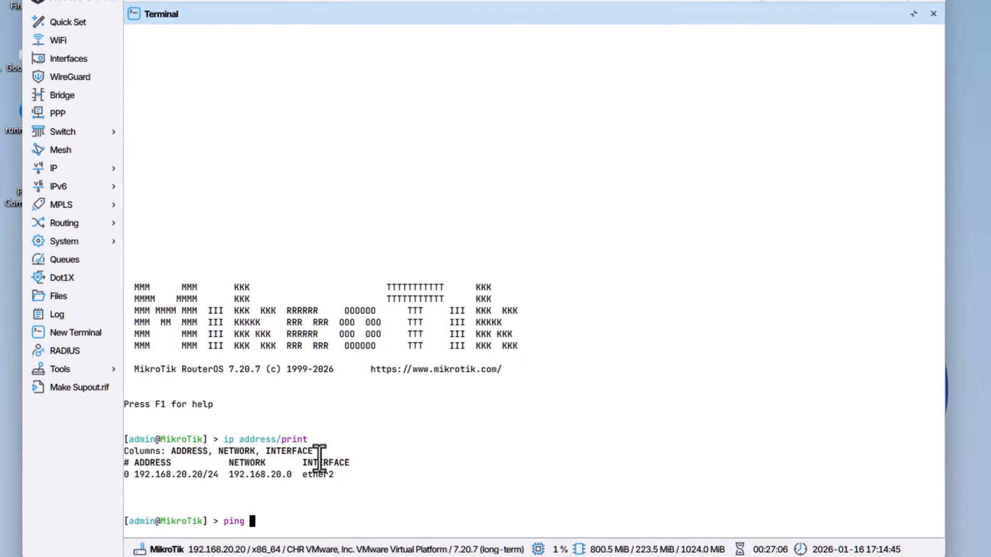
text(.8.8.8)
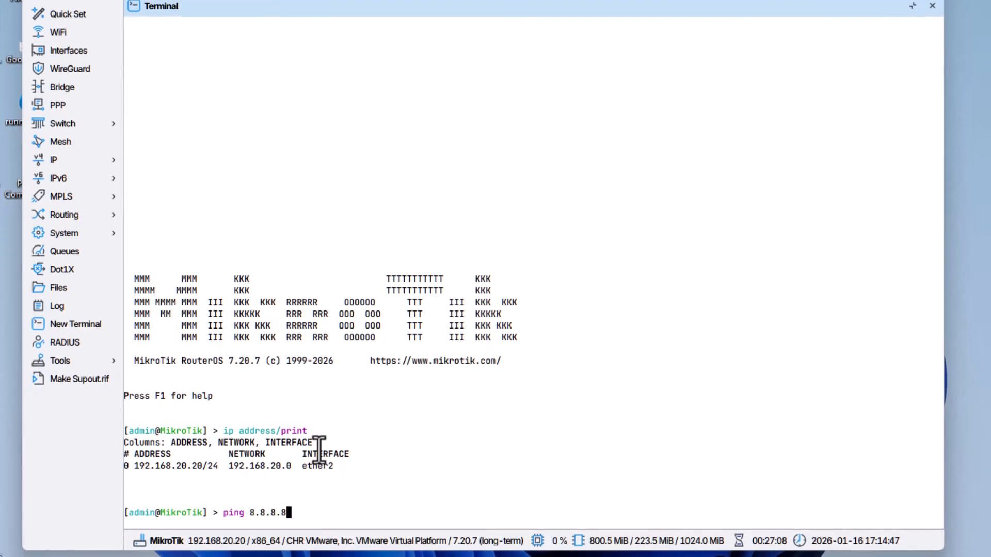
key(Return)
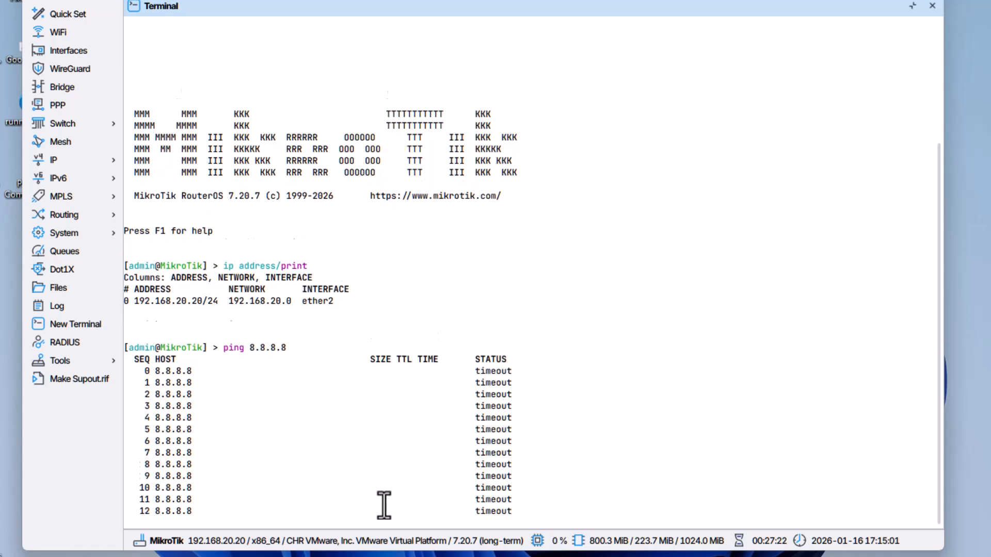
key(ctrl+c)
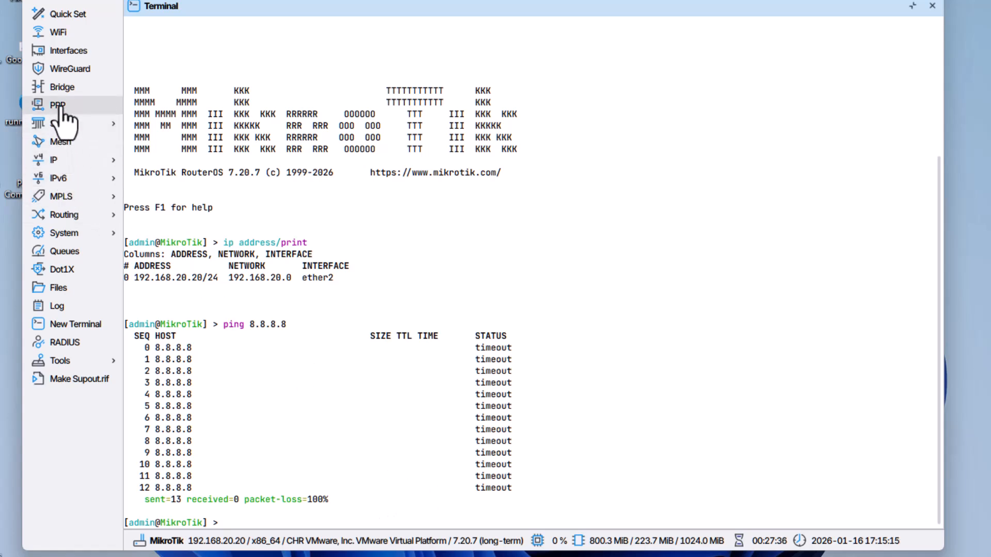
Start a new PPPoE Client interface in the PPP settings, name it WAN, and keep ether1 as its interface
click(81, 109)
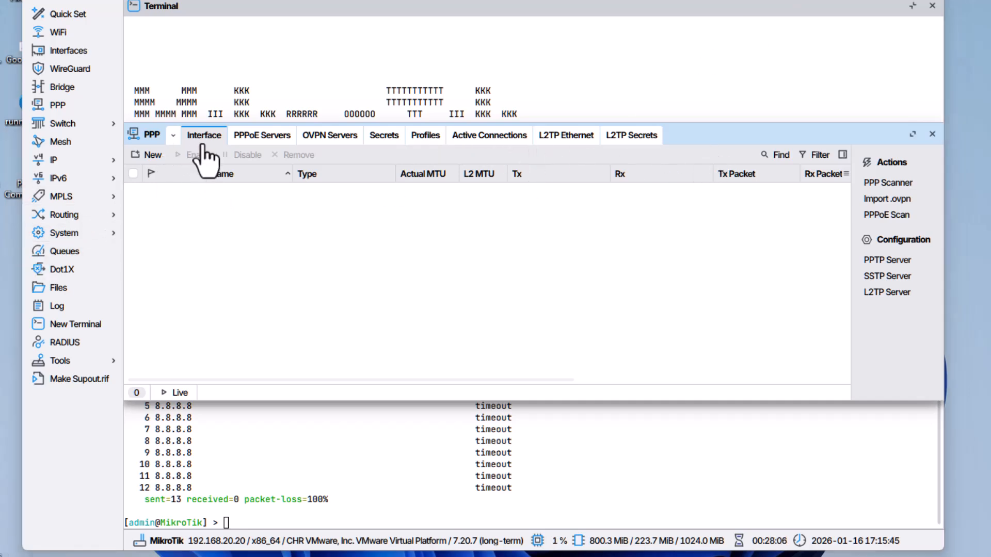
click(151, 155)
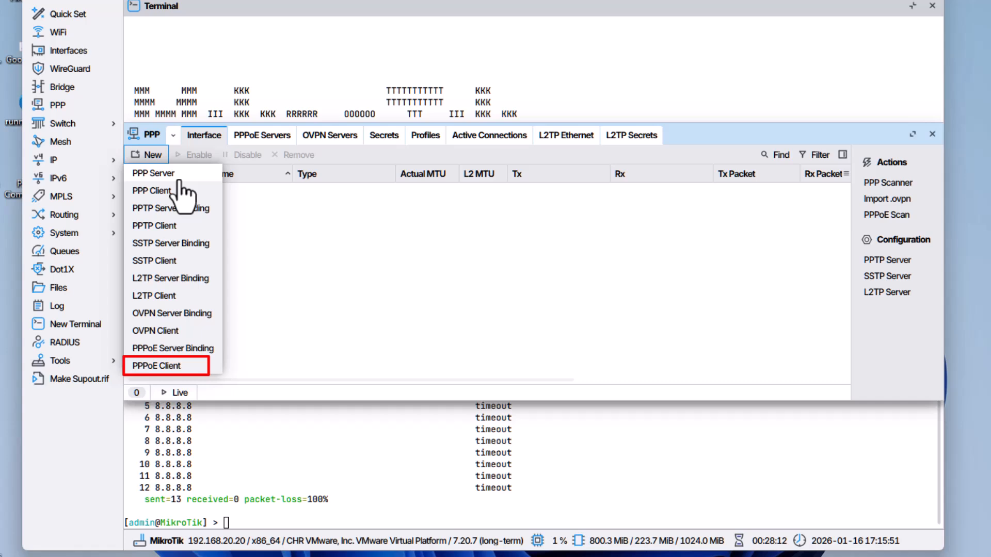
click(168, 367)
drag(506, 138, 423, 129)
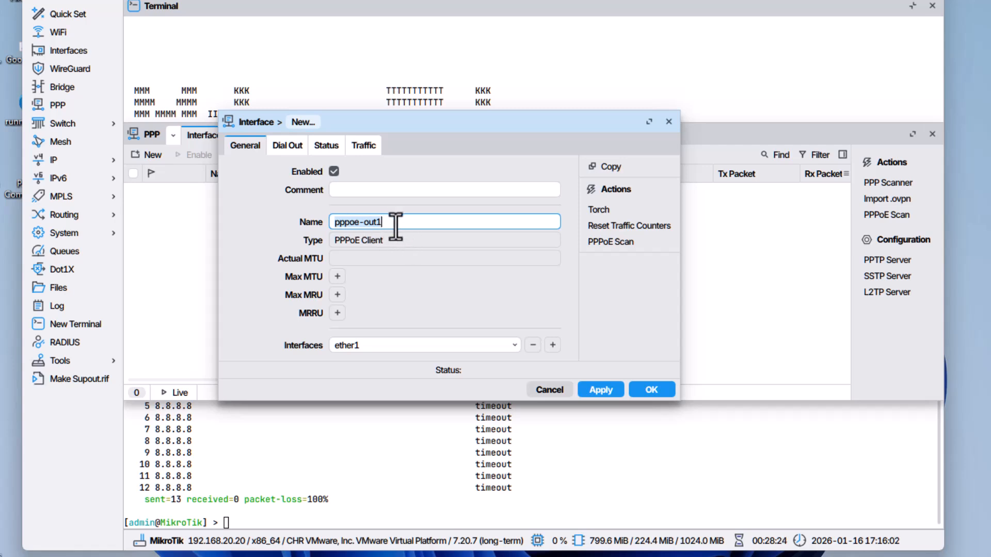
drag(396, 226, 290, 226)
text(WAN)
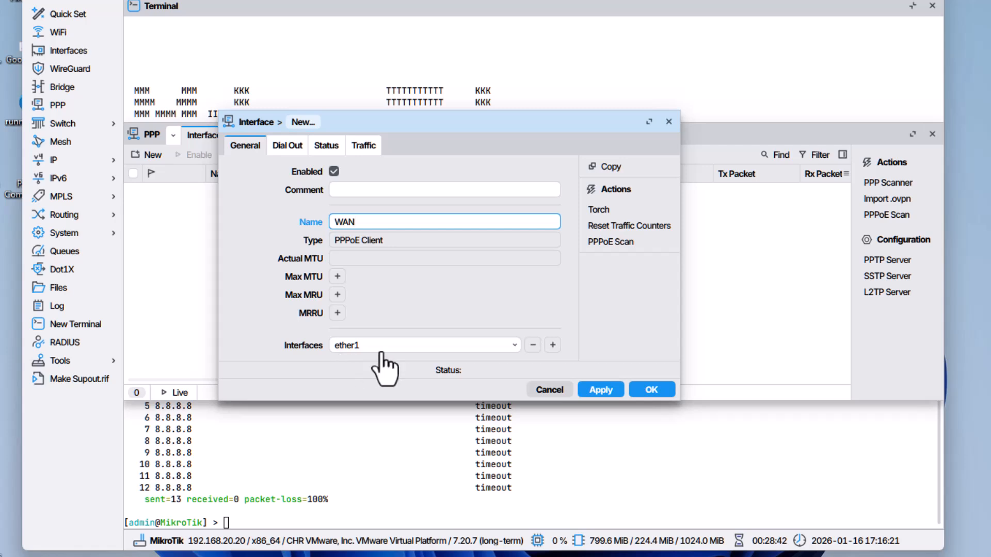
click(513, 349)
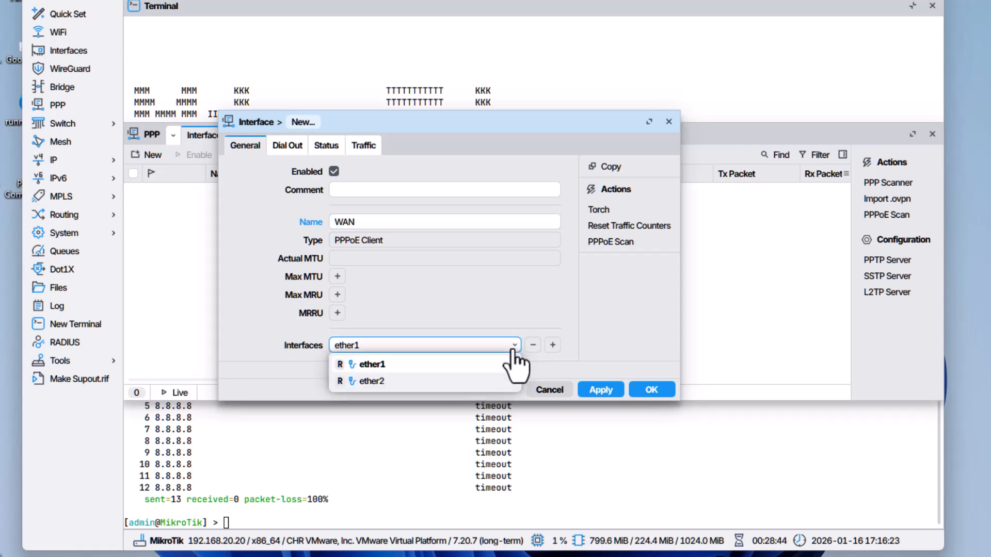
click(526, 314)
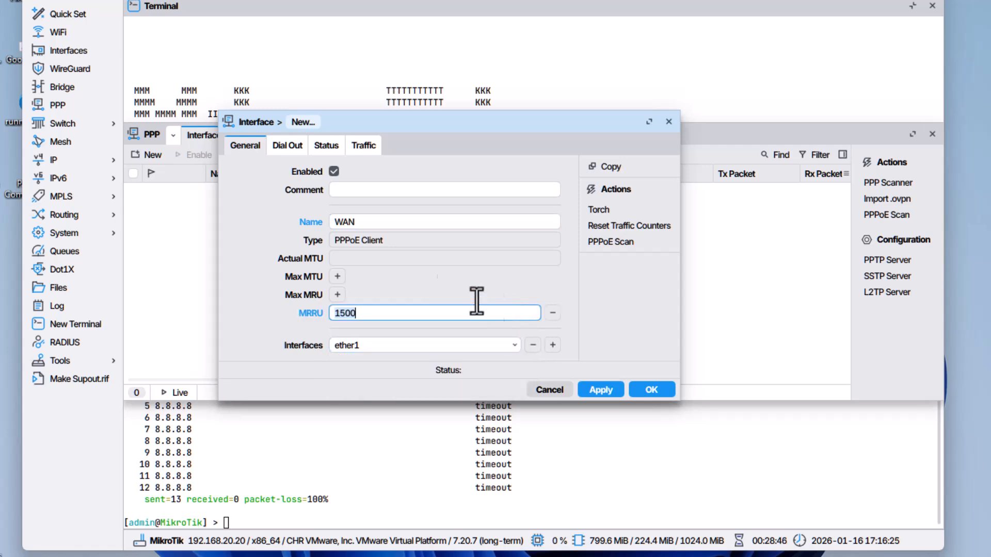
Enter the PPPoE account's user name and password in the WAN client's dial-out settings and apply them
click(292, 151)
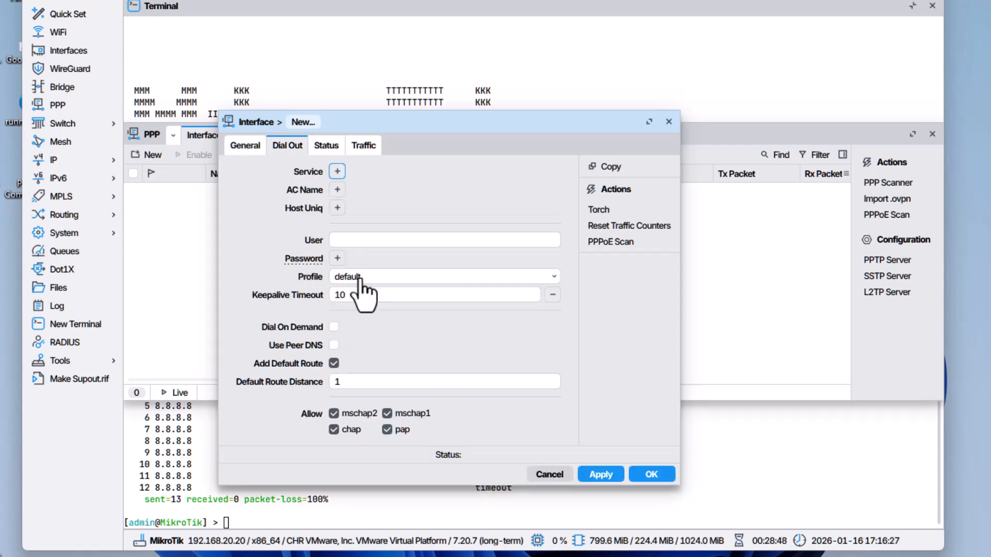
click(359, 240)
text(cai0013)
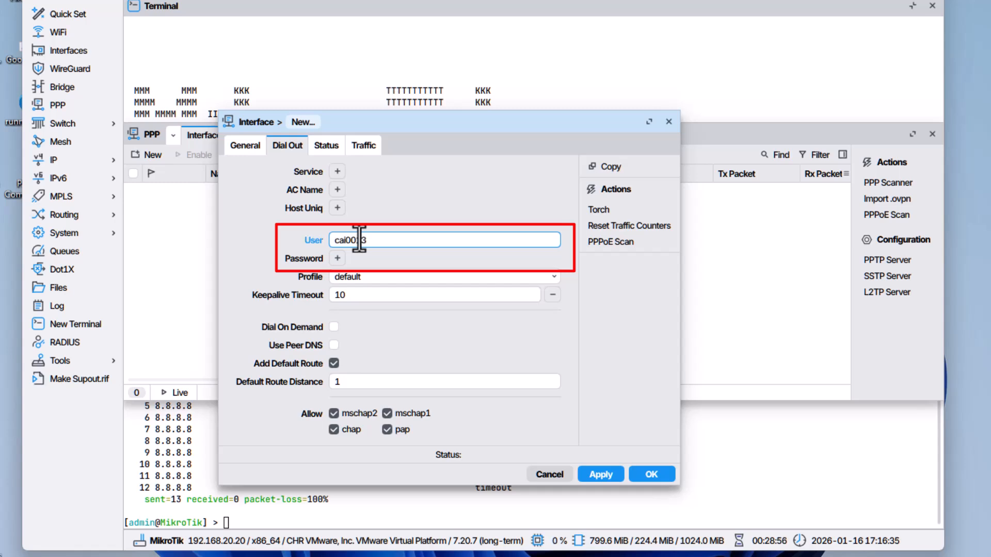
click(337, 258)
text(1234567)
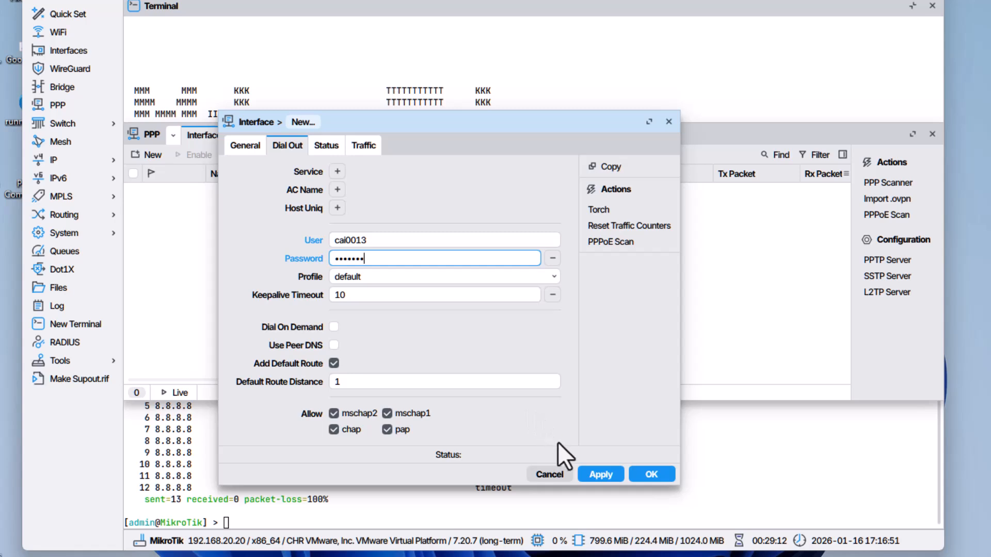
click(601, 474)
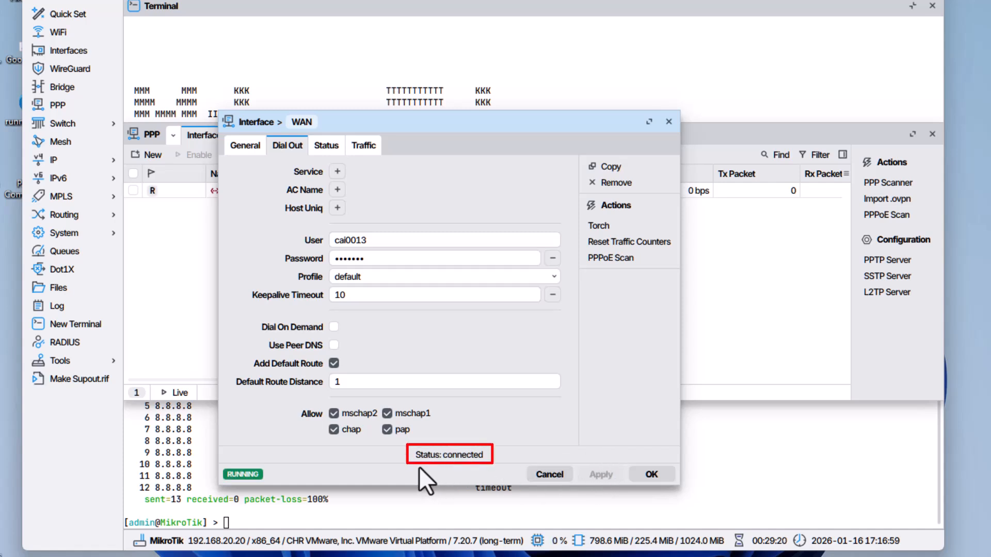
Review the WAN client's connection status and local address, and close the interface and PPP windows
click(325, 150)
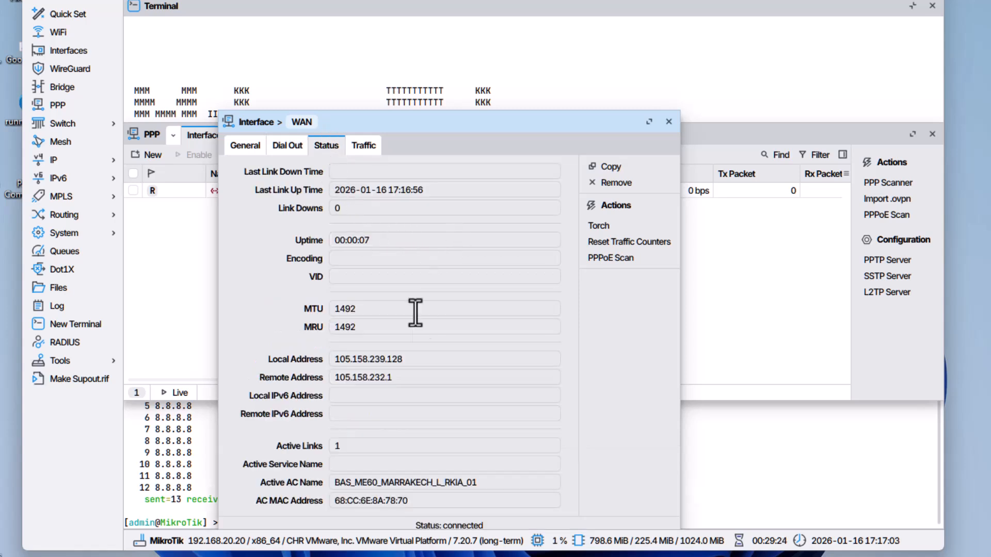
click(402, 361)
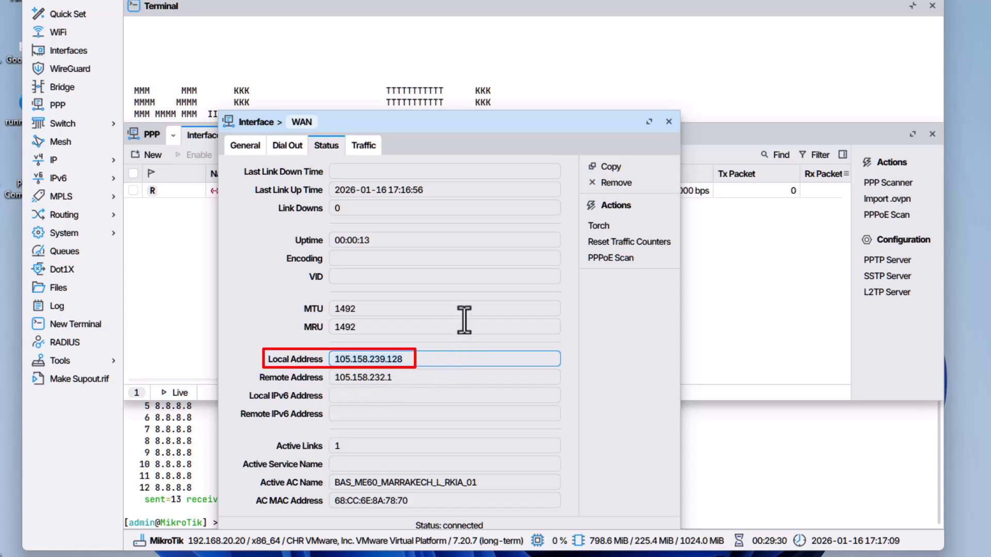
click(668, 123)
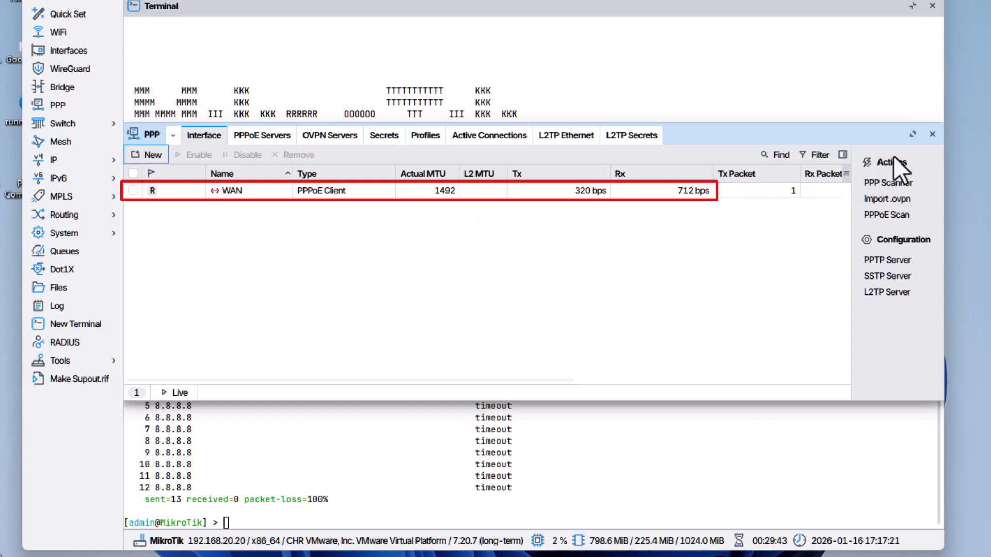
click(932, 134)
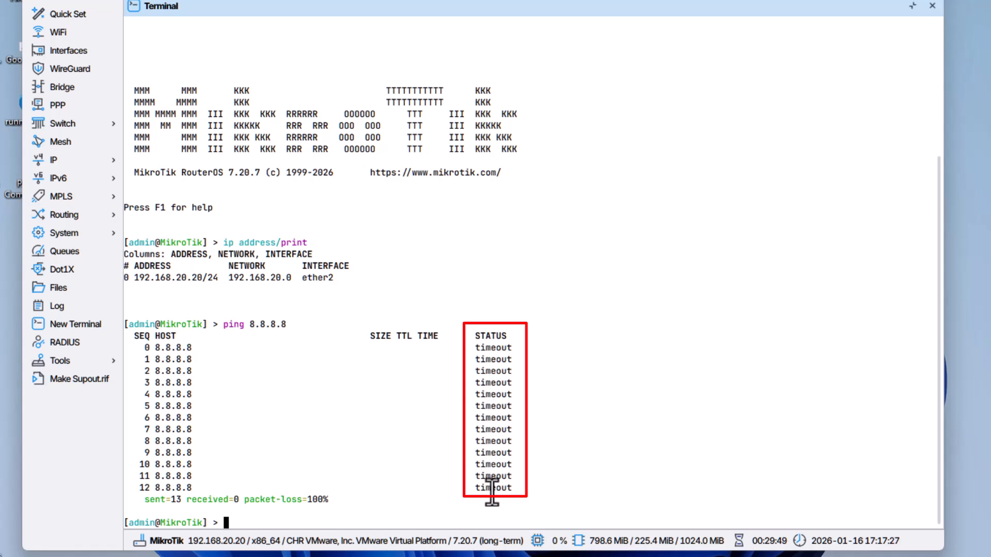
Repeat the ping to 8.8.8.8 in the terminal to test the WAN connection, and stop it after about 15 requests
key(Up)
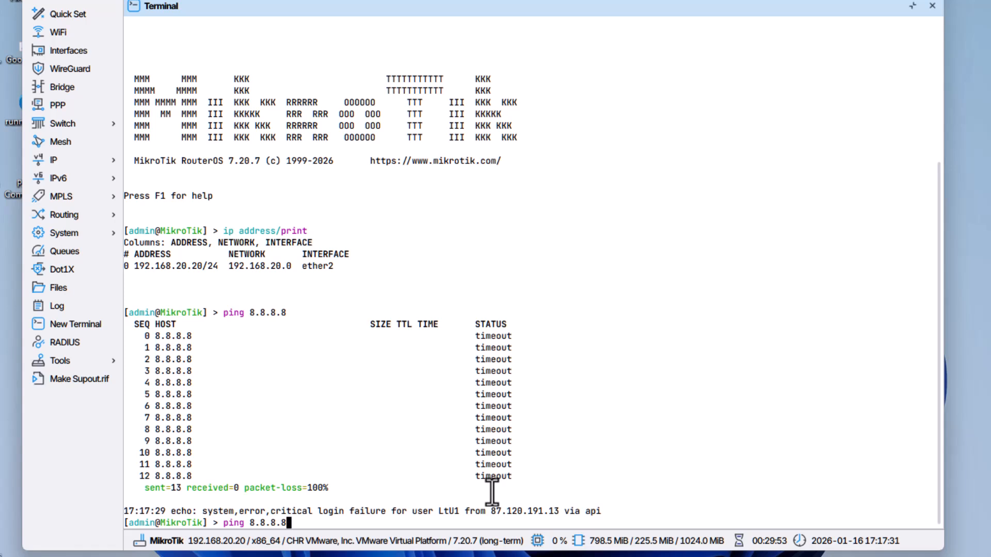
key(Return)
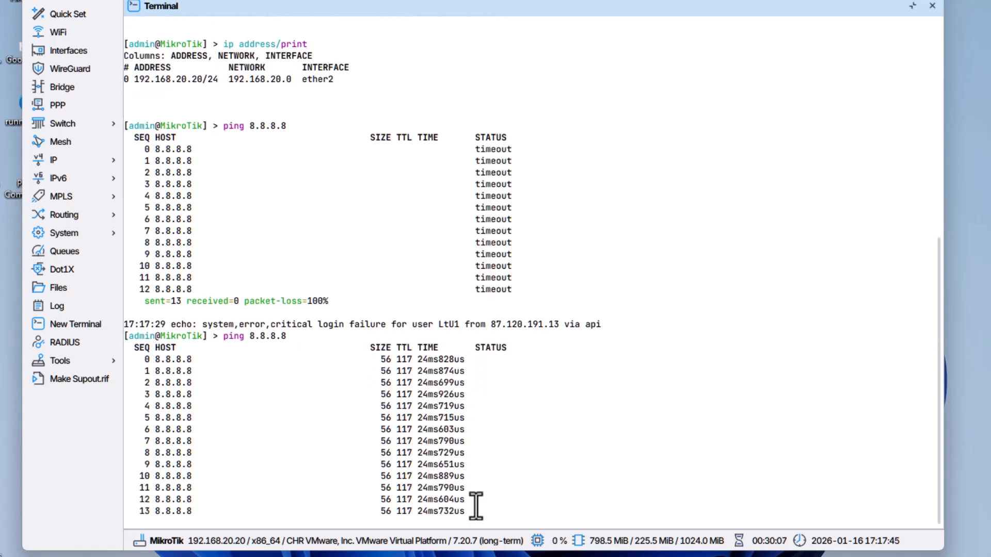
key(ctrl+c)
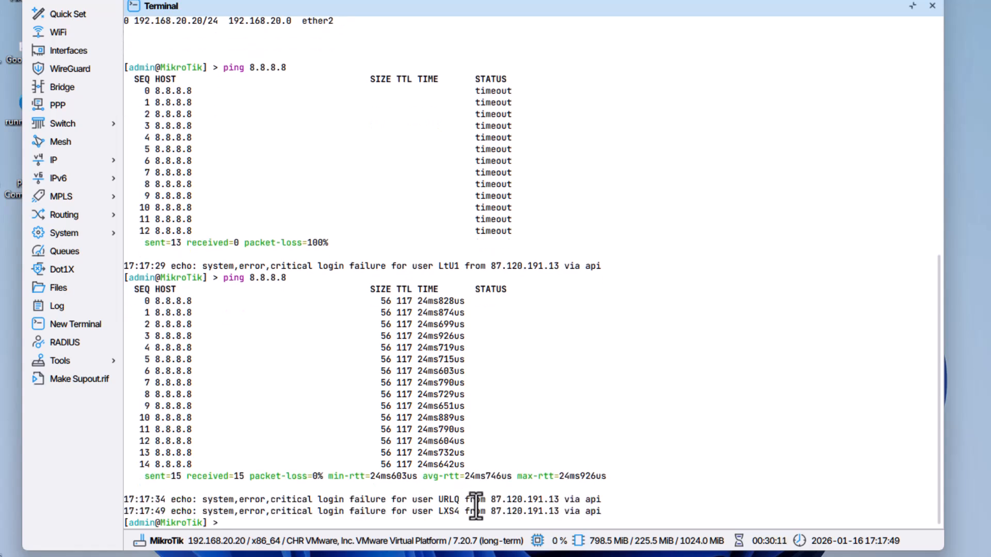
List the router's interfaces in the terminal with interface/print
text(interface/print)
key(Return)
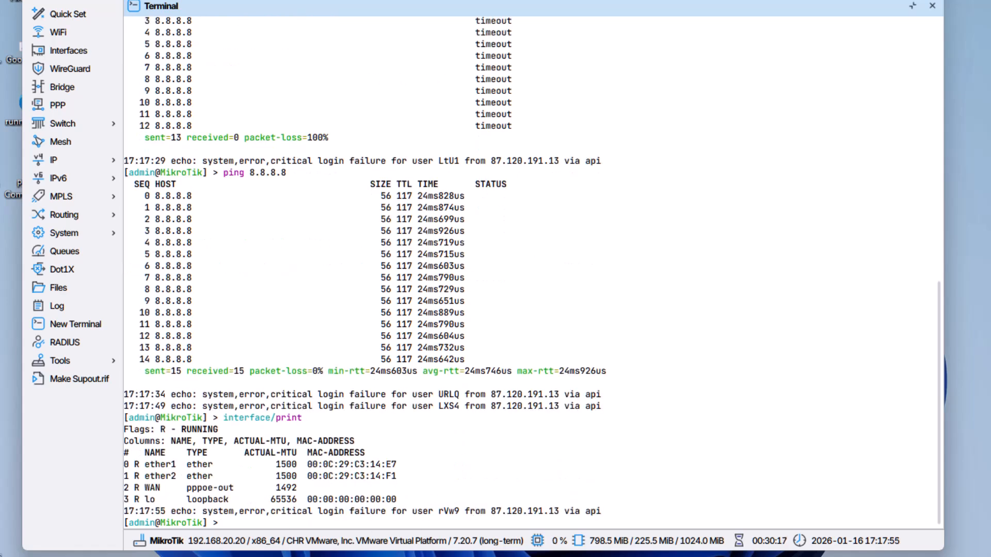